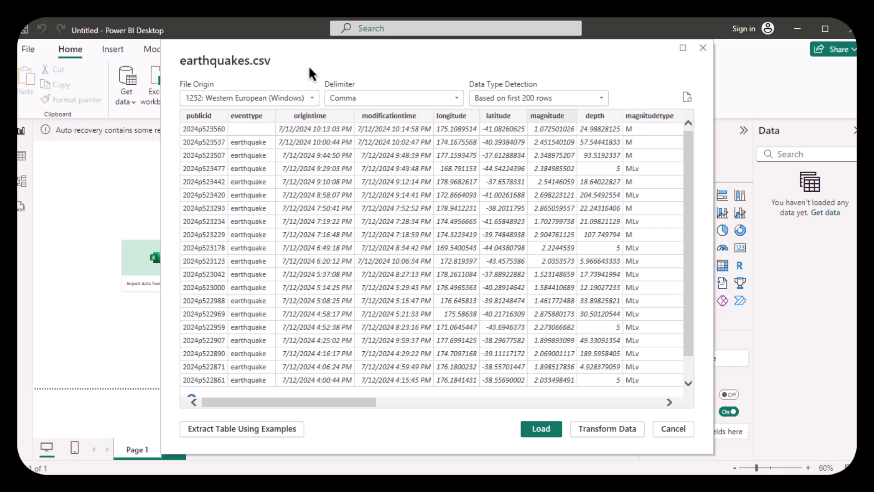
- Load the earthquakes.csv data and add a map visual that fills the whole report page
left_click(529, 429)
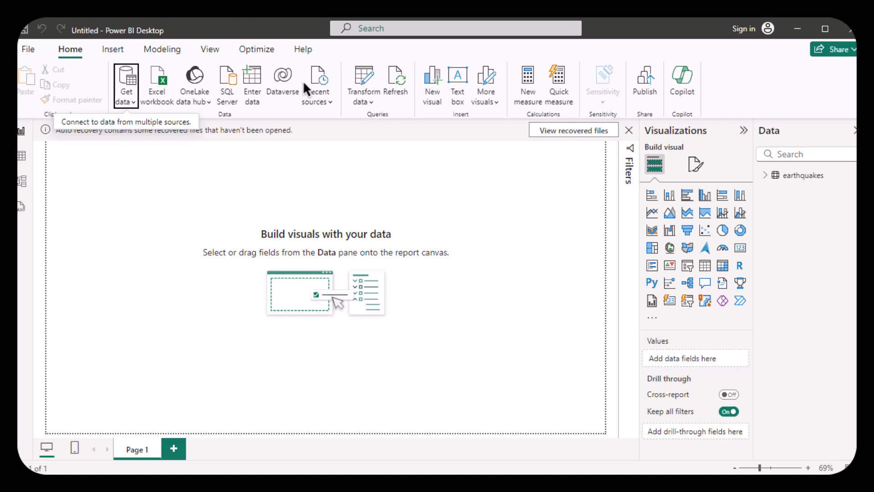
left_click(669, 249)
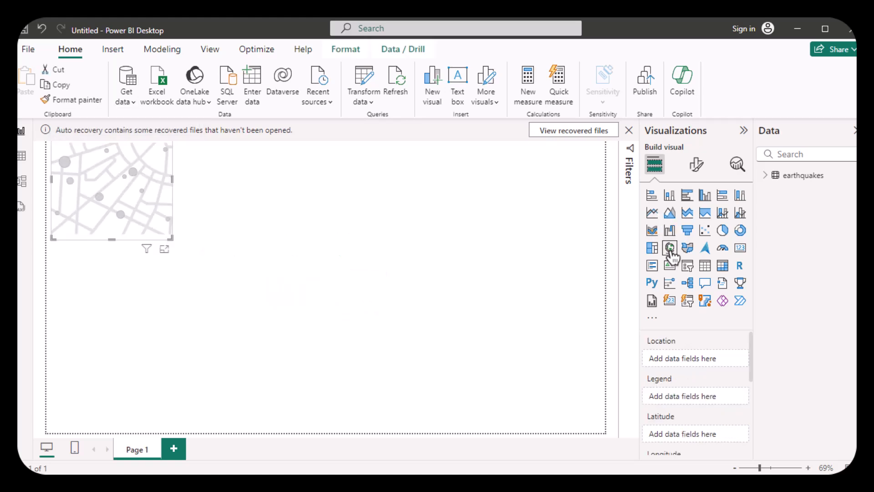
left_click_drag(117, 189, 104, 202)
left_click_drag(166, 250, 605, 432)
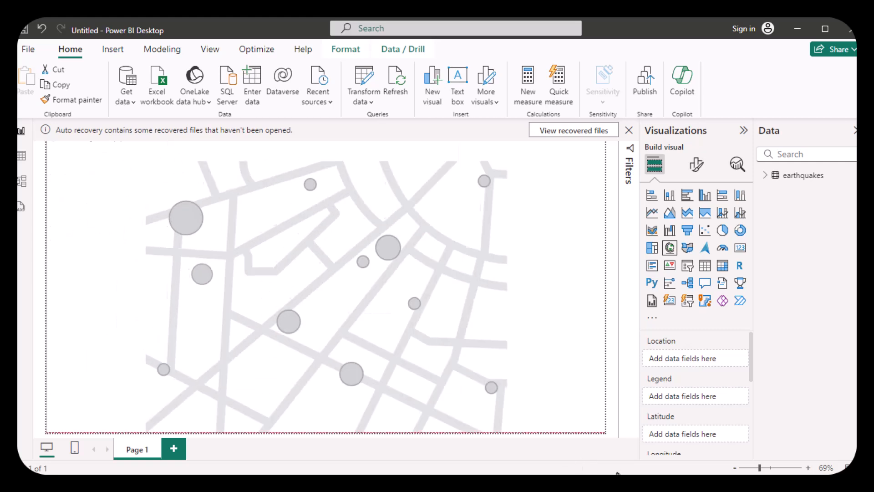
- Assign the latitude and longitude fields of the earthquakes table to the map's Latitude and Longitude
left_click(770, 181)
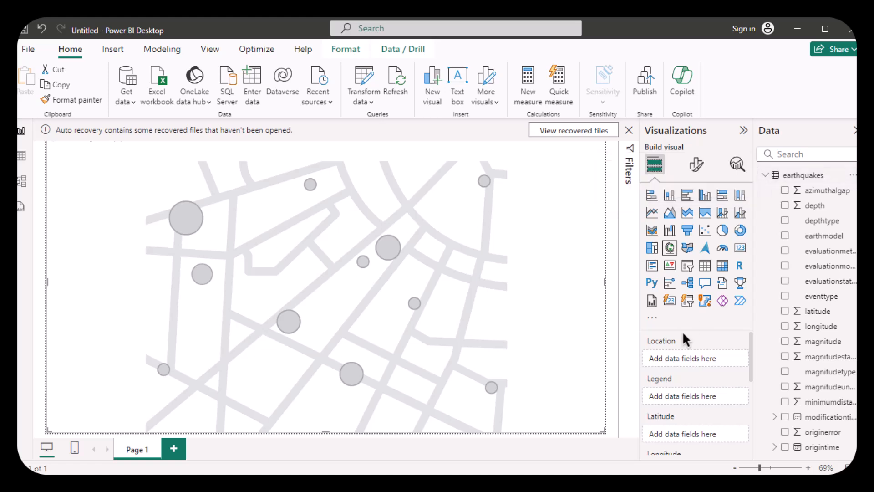
scroll(683, 332, "down", 2)
scroll(683, 333, "up", 1)
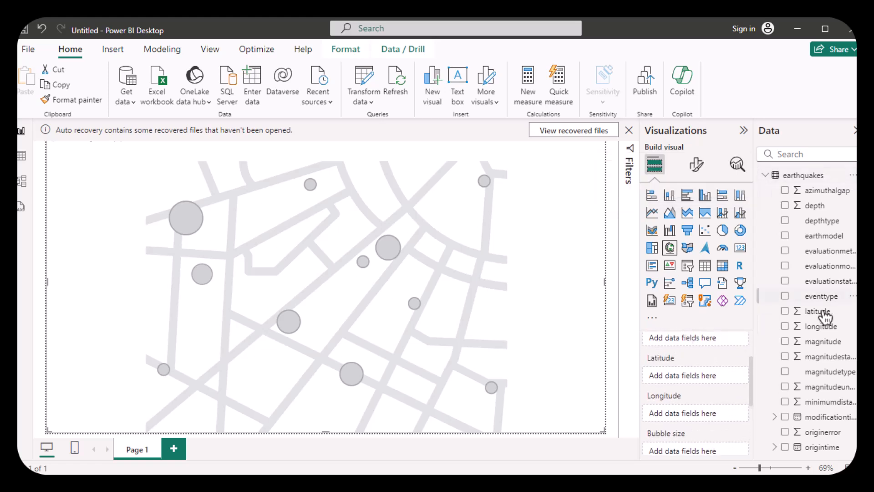
left_click_drag(823, 313, 718, 377)
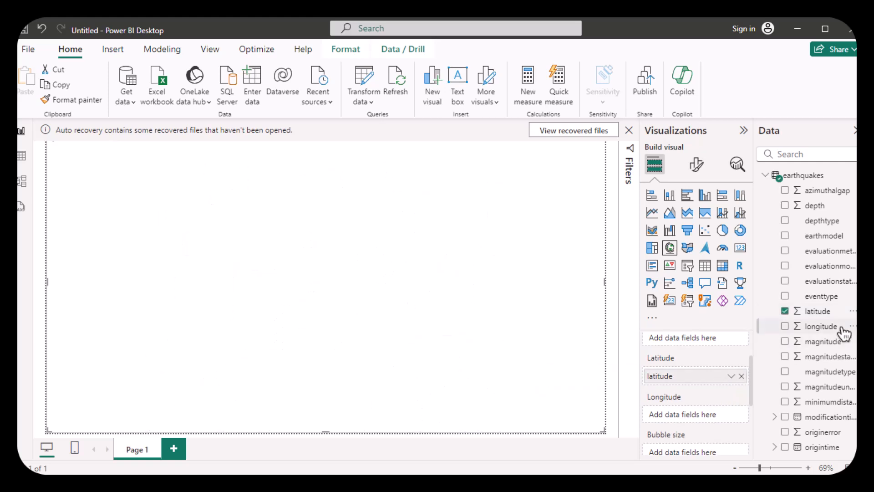
left_click_drag(842, 329, 730, 416)
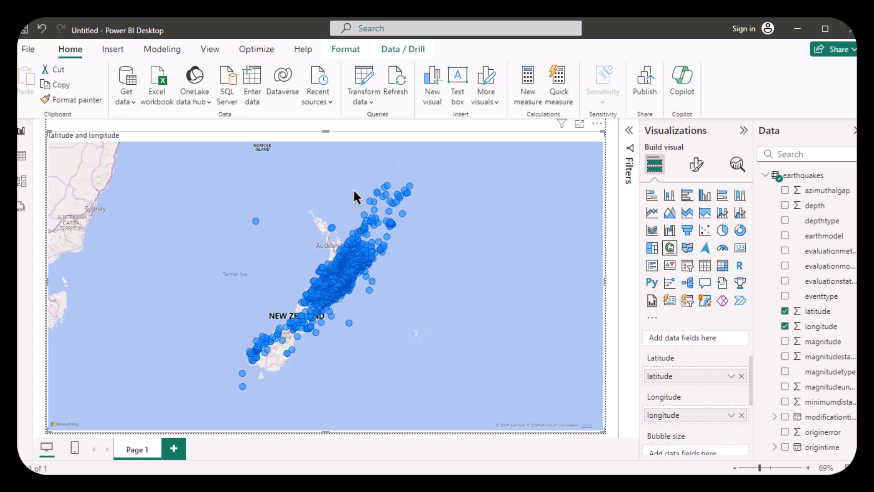
- Filter the map visual by magnitude to items greater than or equal to 3, and apply the filter
left_click(630, 131)
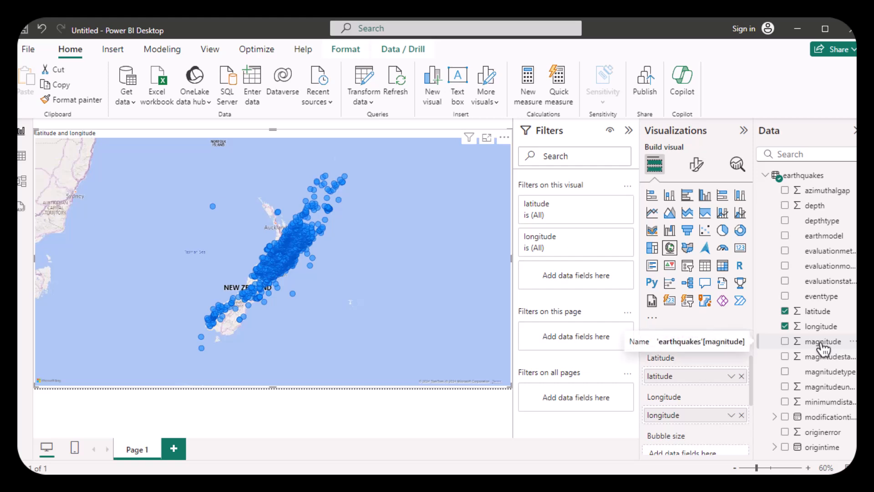
left_click_drag(823, 348, 589, 278)
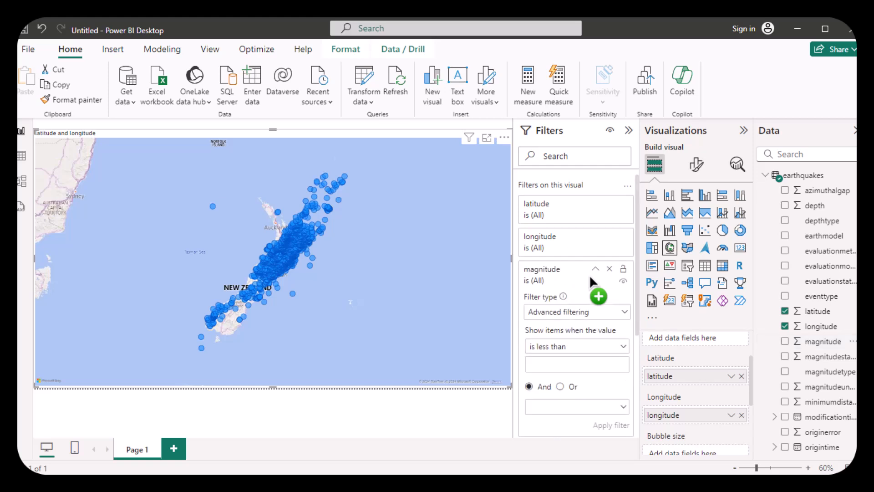
left_click(623, 350)
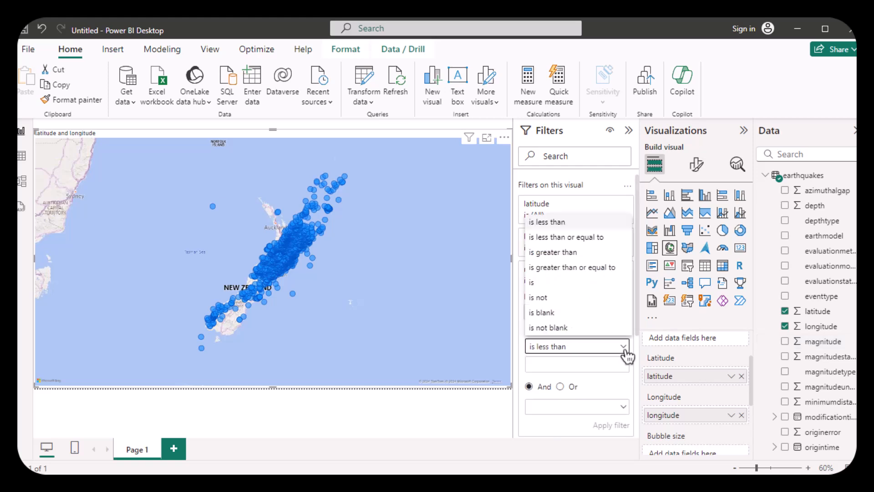
left_click(569, 269)
left_click(565, 362)
type("3")
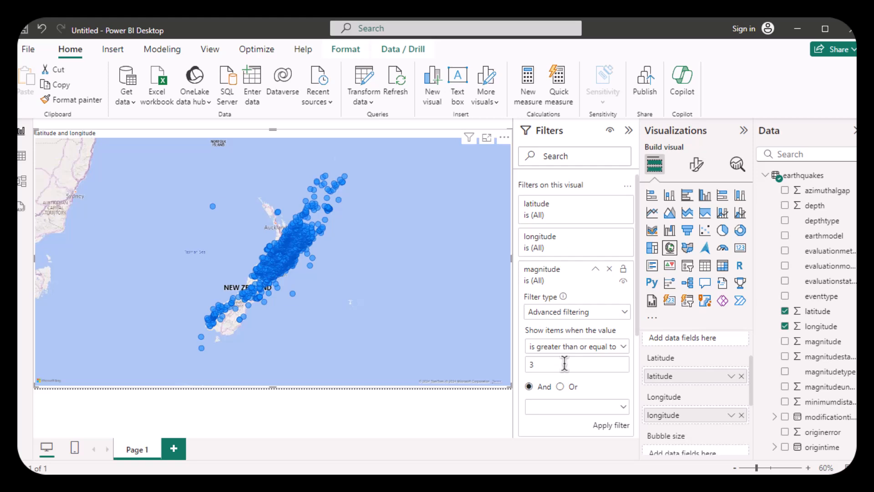
left_click(605, 427)
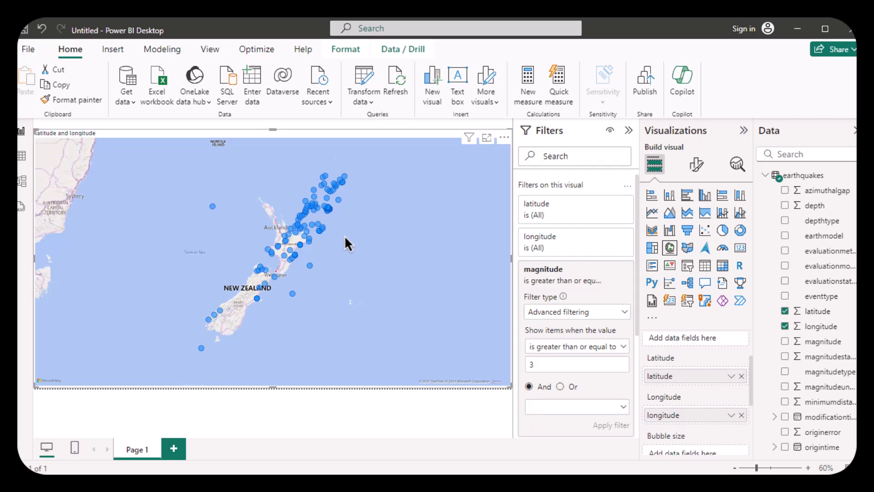
- Raise the map's magnitude filter threshold to 3.7 and apply it
mouse_move(344, 237)
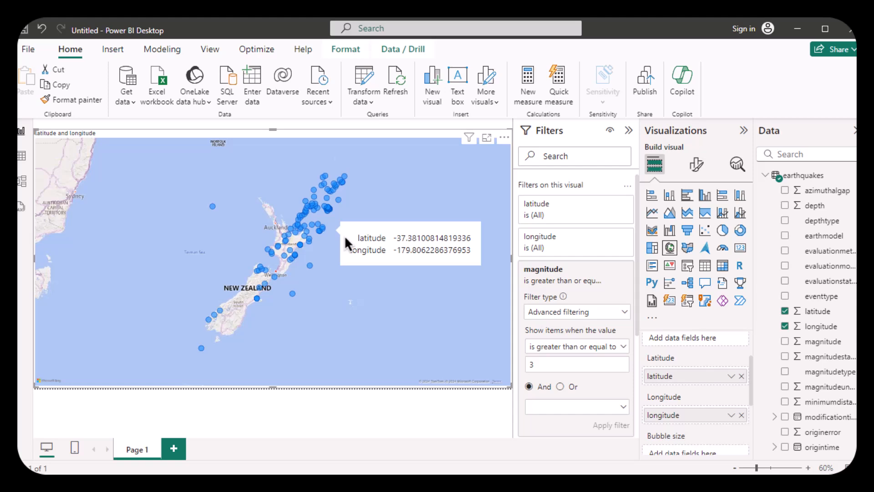
left_click(541, 366)
type(".7")
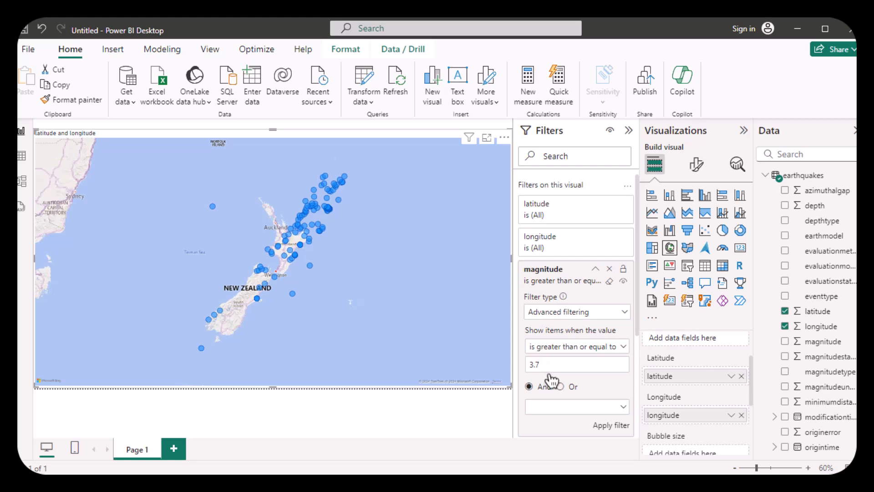
left_click(615, 426)
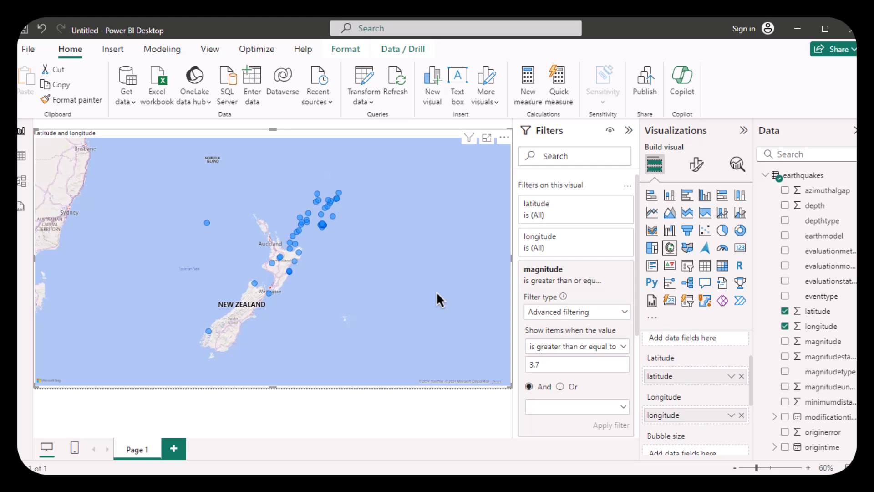
- Examine the filtered earthquake locations across New Zealand, down to the North Island's east coast near Hastings
mouse_move(328, 238)
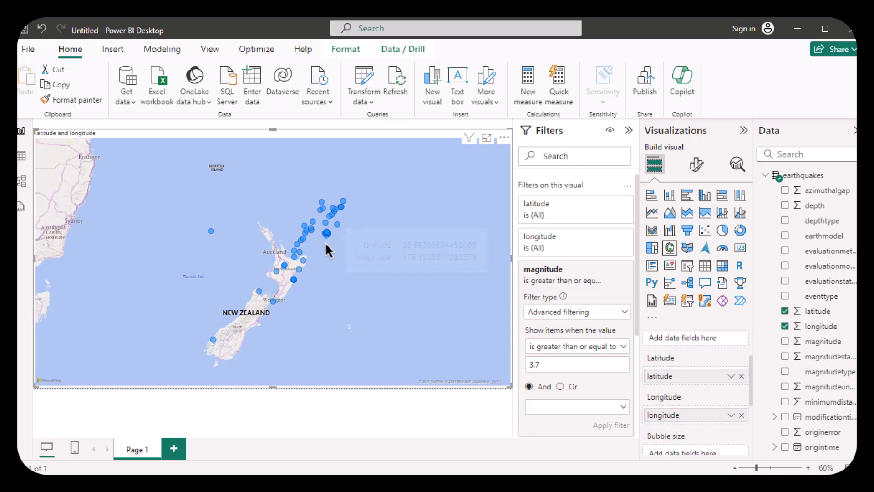
right_click(325, 252)
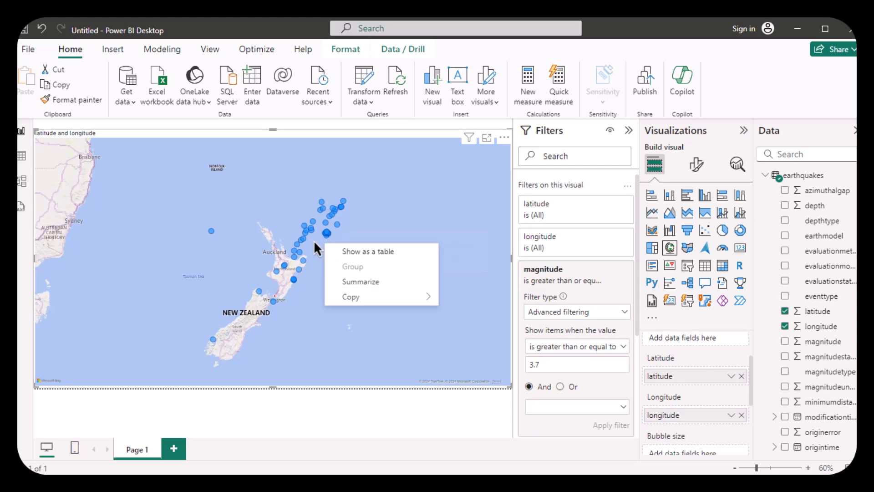
left_click(309, 240)
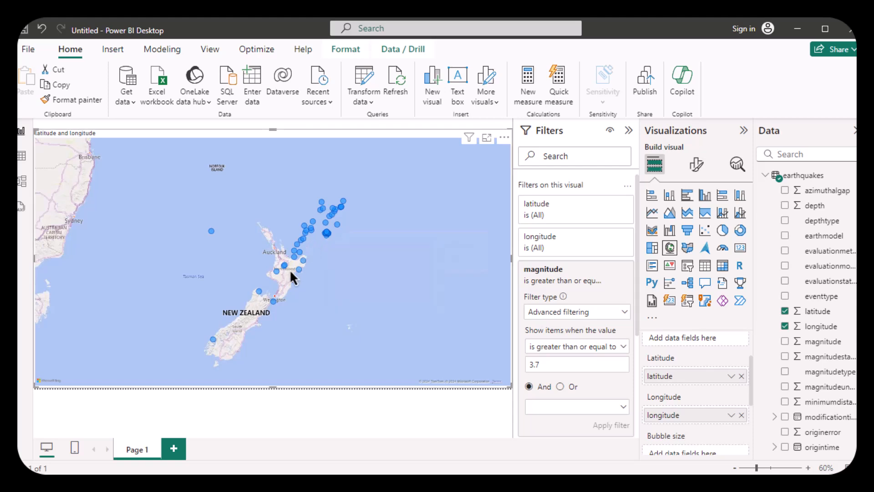
left_click_drag(290, 269, 303, 280)
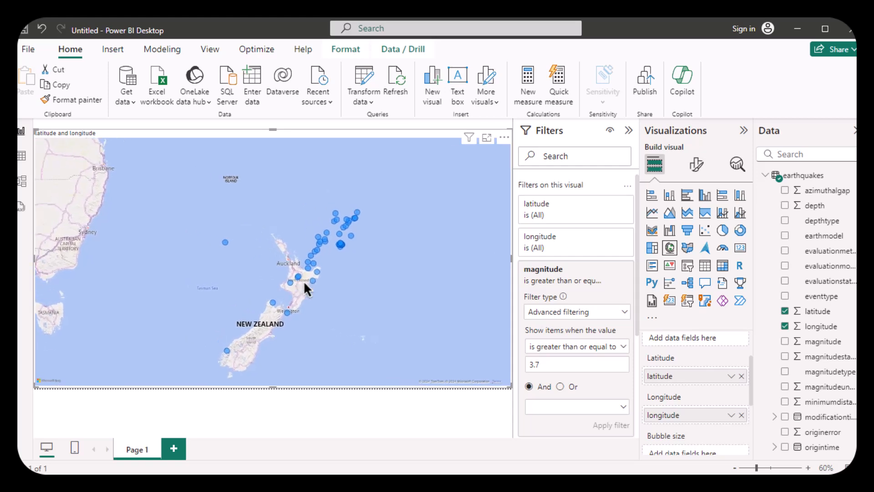
scroll(303, 280, "down", 2)
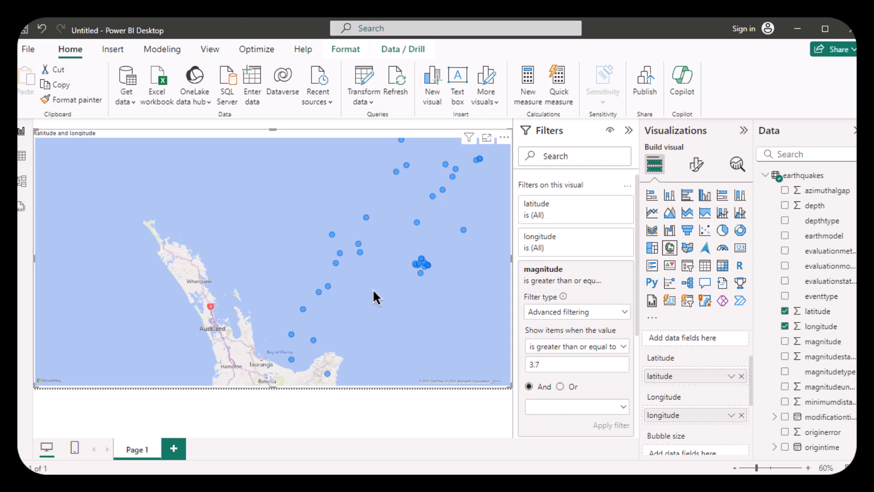
left_click_drag(373, 289, 392, 169)
left_click_drag(347, 272, 405, 146)
left_click_drag(347, 257, 314, 380)
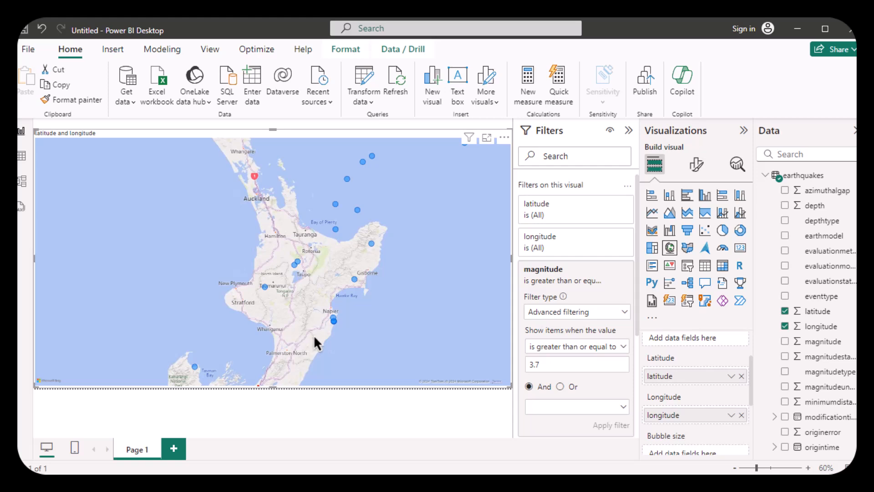
scroll(313, 334, "up", 4)
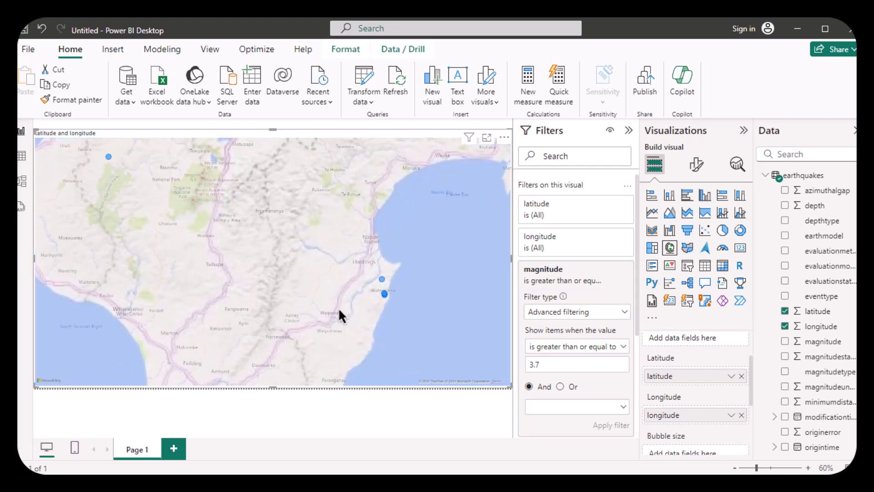
left_click_drag(355, 288, 340, 315)
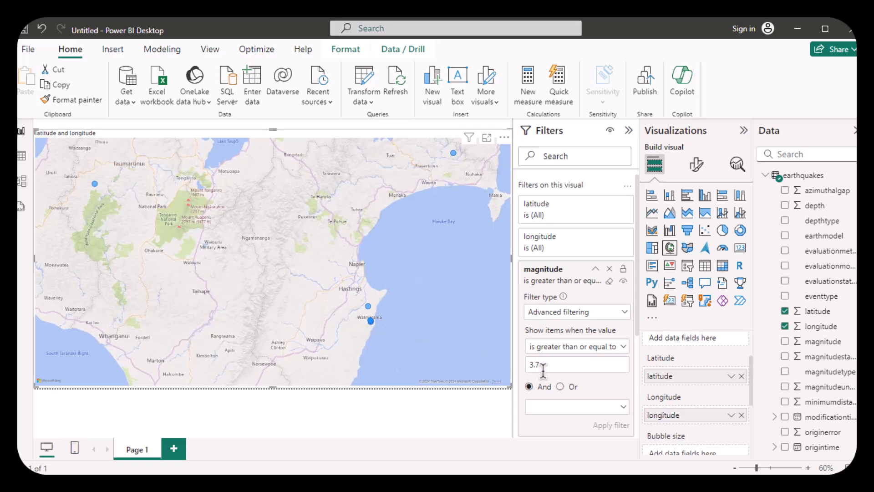
- Set the map's magnitude filter threshold to 3 and apply it
key("BackSpace")
key("BackSpace")
left_click(595, 426)
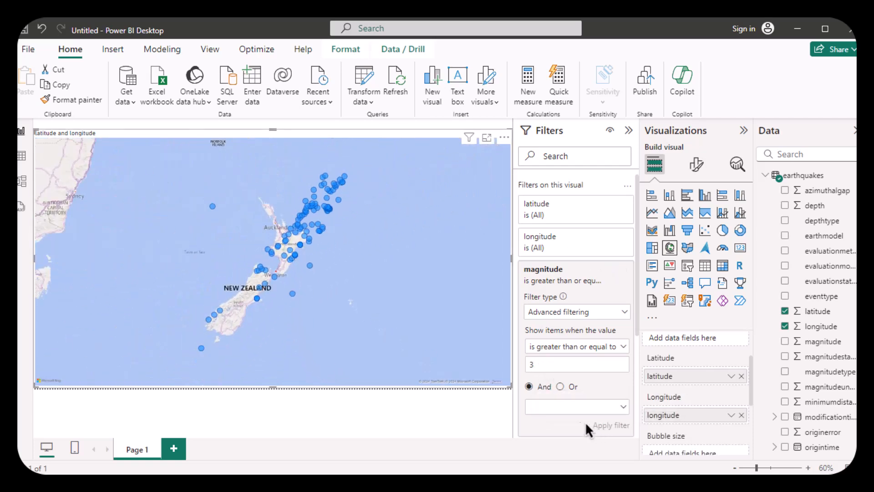
- Focus the map on the South Island and turn off Auto zoom in the visual's map controls
scroll(248, 307, "up", 3)
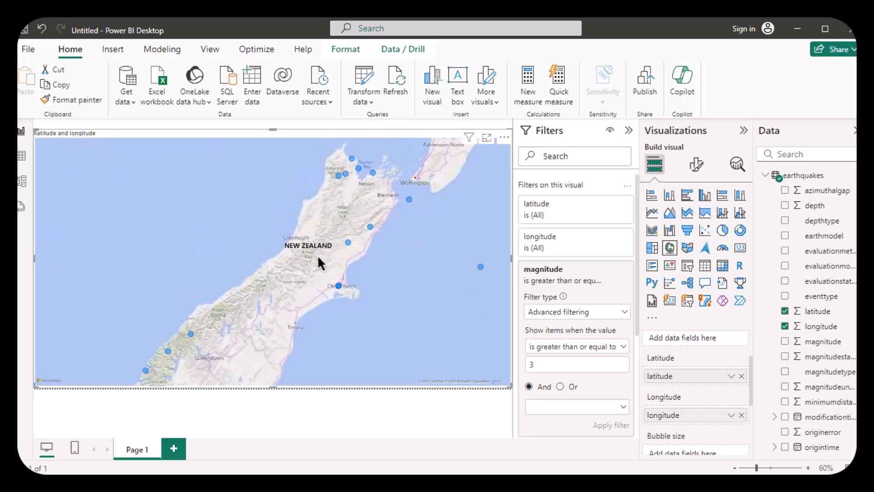
left_click_drag(319, 257, 318, 262)
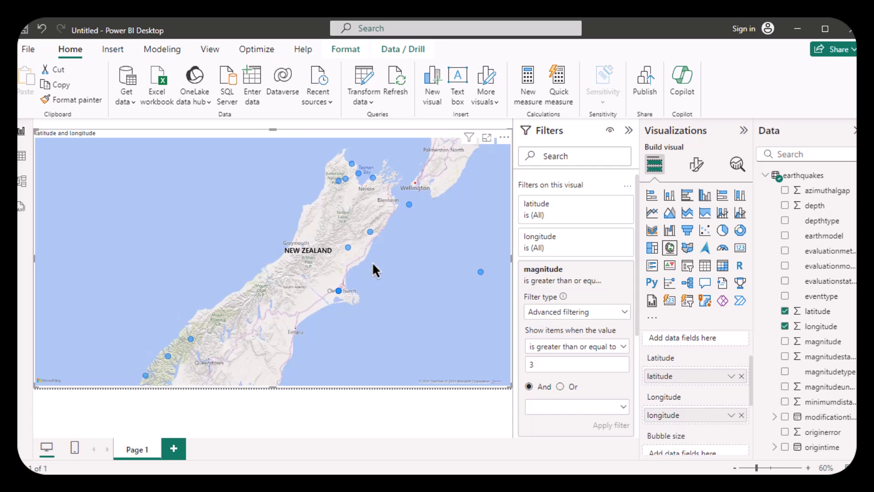
left_click(696, 174)
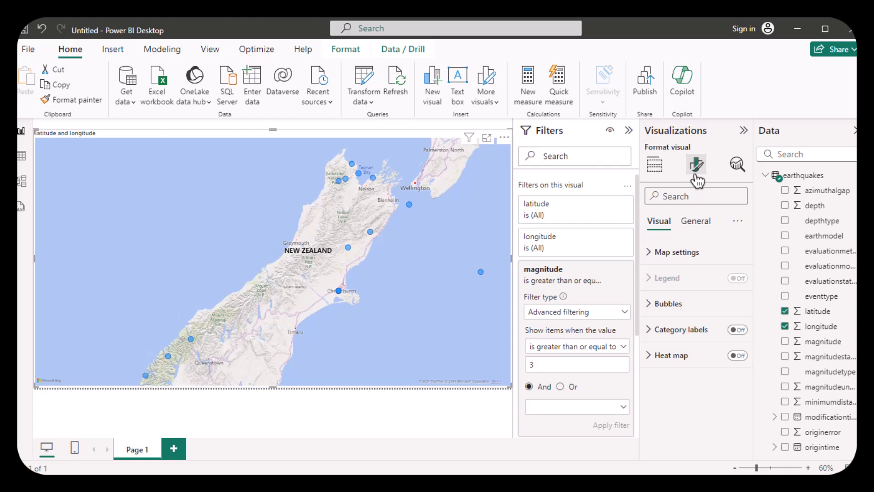
left_click(651, 257)
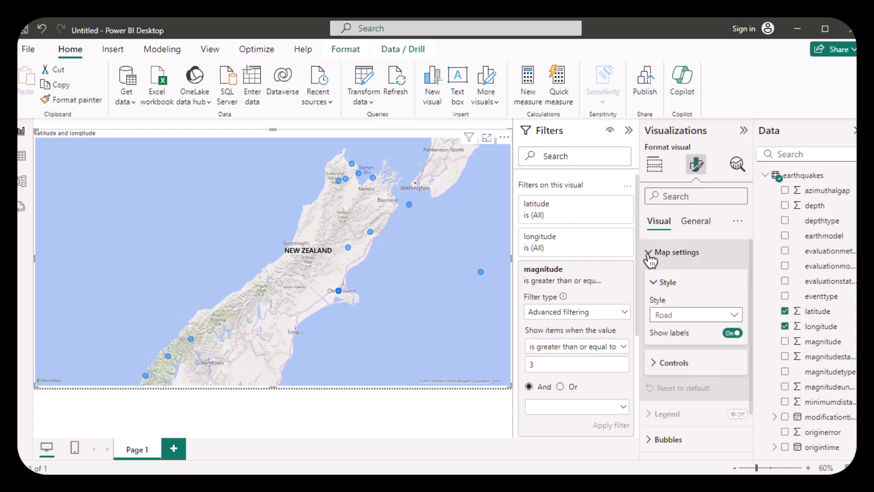
left_click(658, 363)
scroll(673, 343, "down", 2)
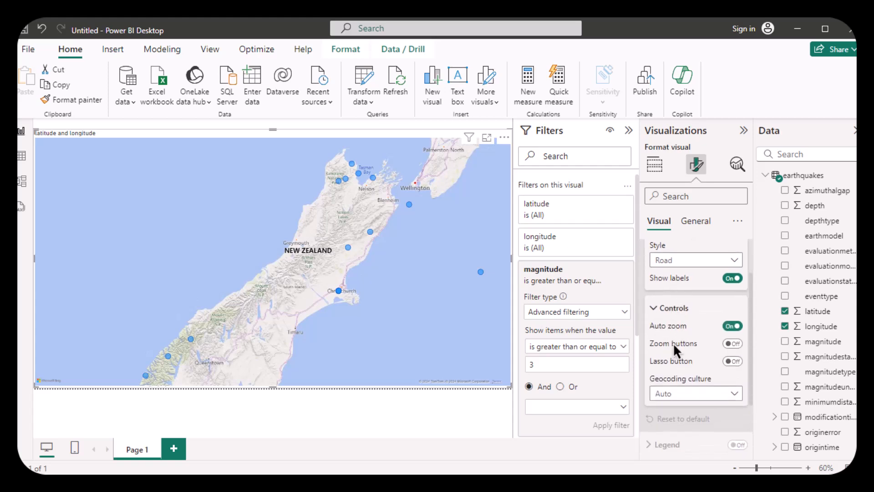
left_click(733, 326)
left_click(658, 314)
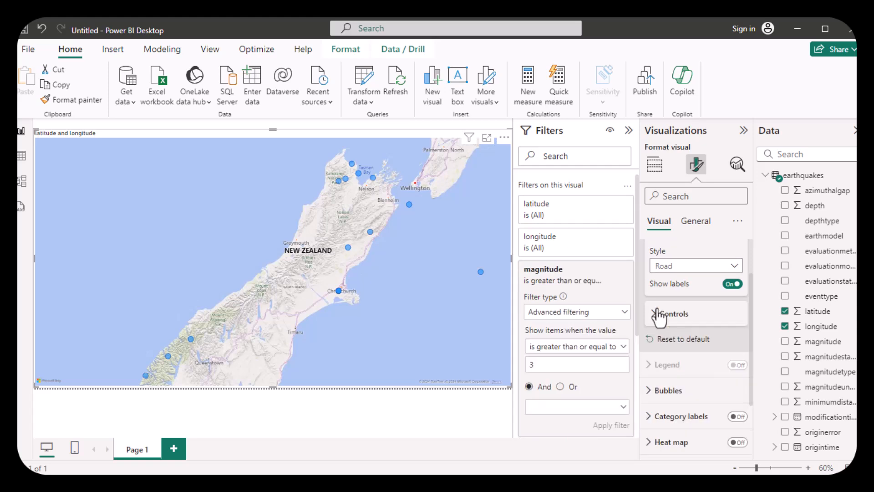
- Change the map style to Aerial
scroll(658, 314, "up", 2)
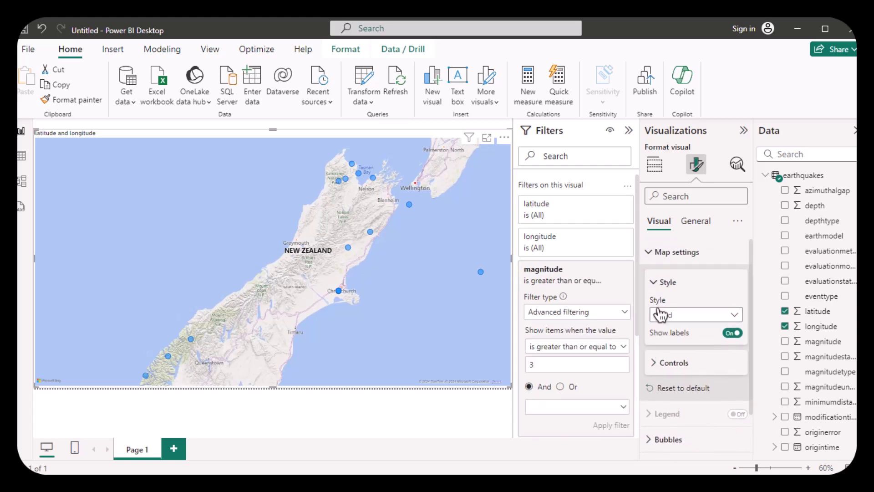
scroll(658, 313, "down", 1)
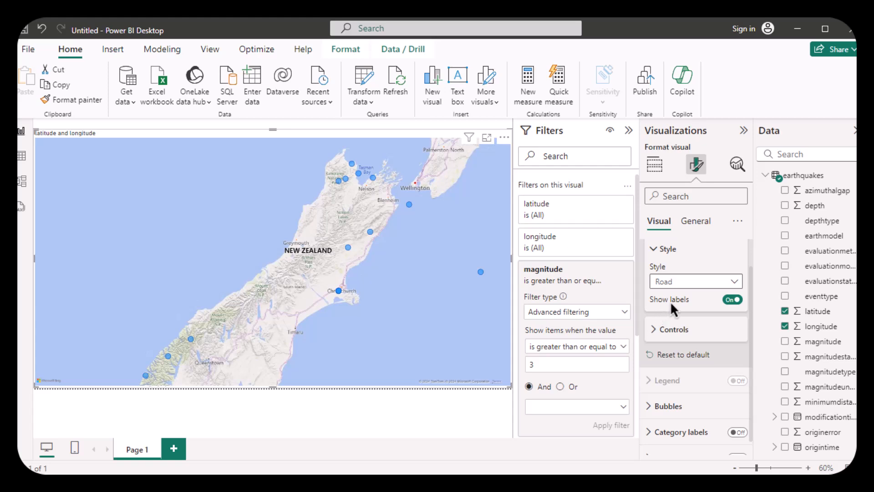
left_click(698, 286)
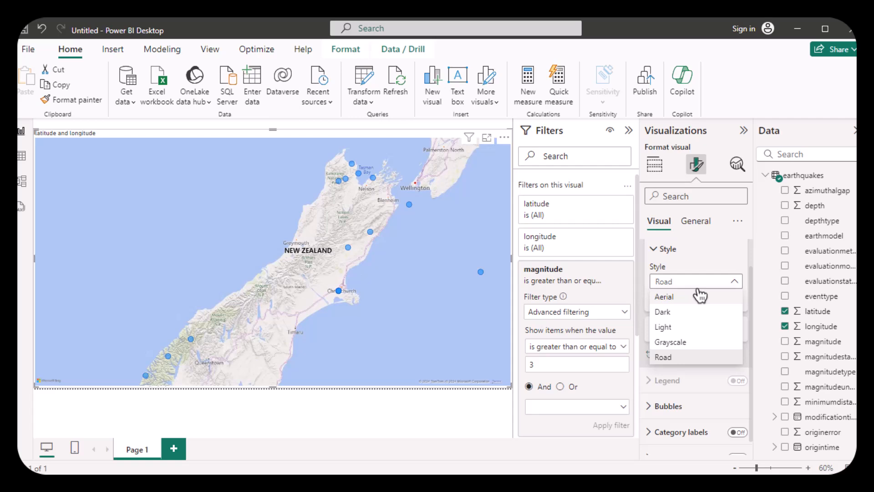
left_click(678, 299)
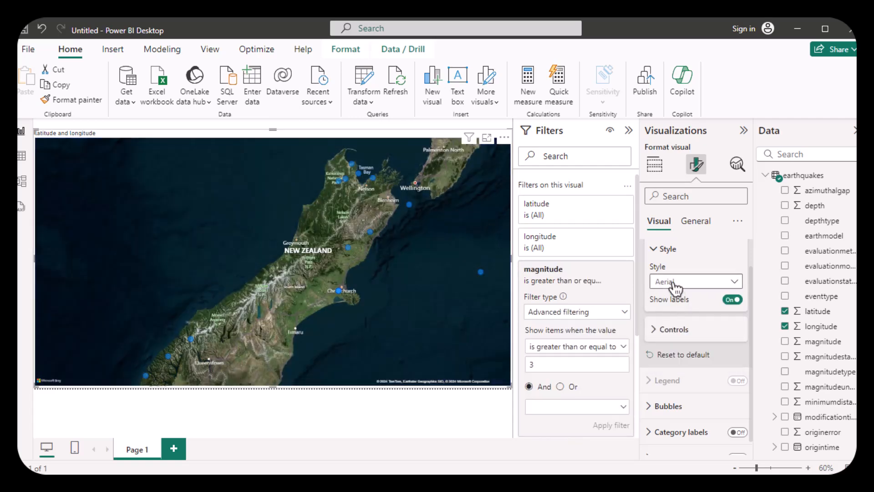
- Try the Grayscale and Light styles on the earthquake map
left_click(675, 286)
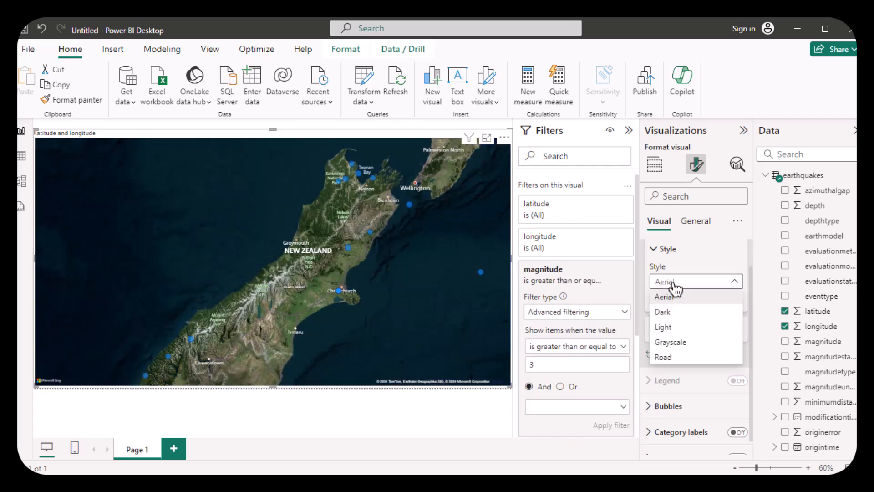
left_click(670, 343)
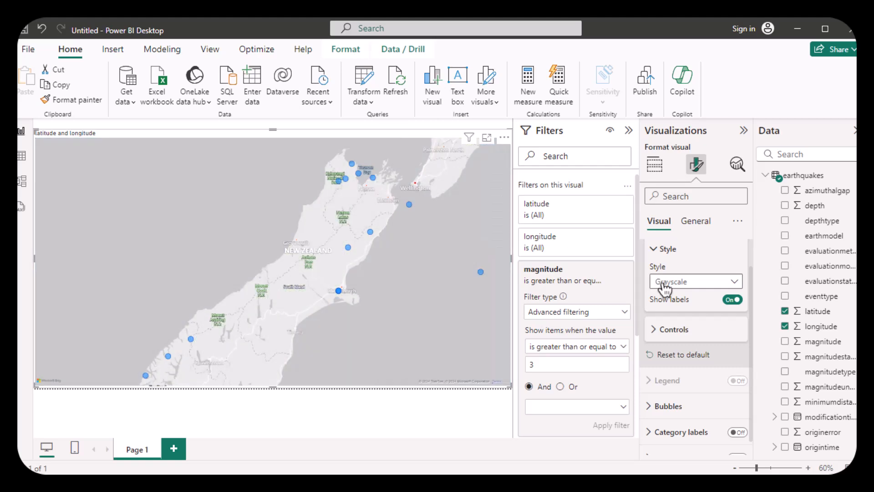
left_click(660, 281)
left_click(664, 326)
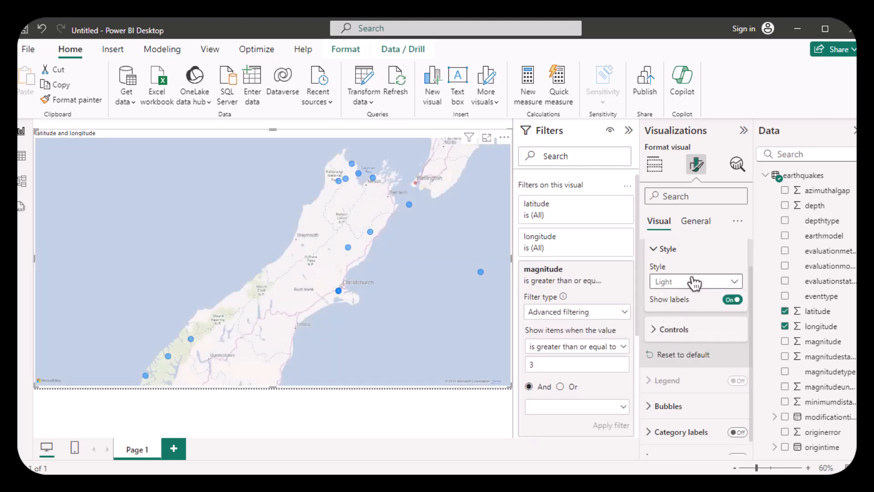
- Change the map style to Road
left_click(694, 282)
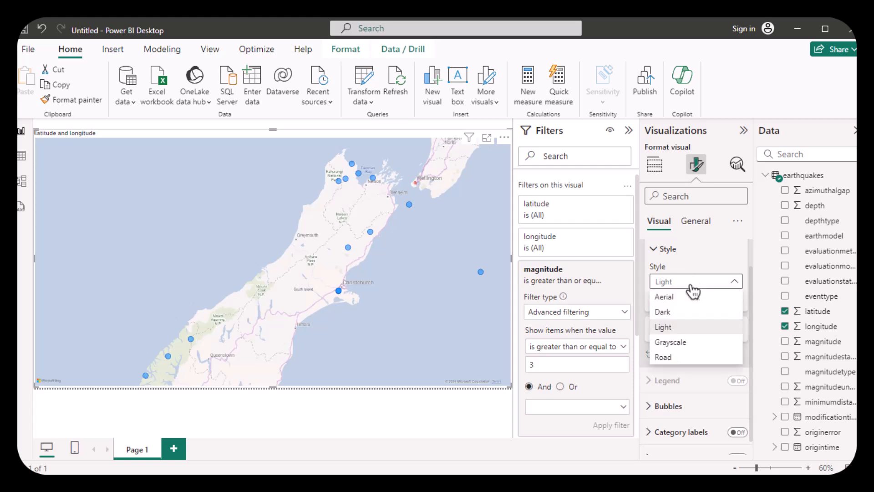
left_click(680, 357)
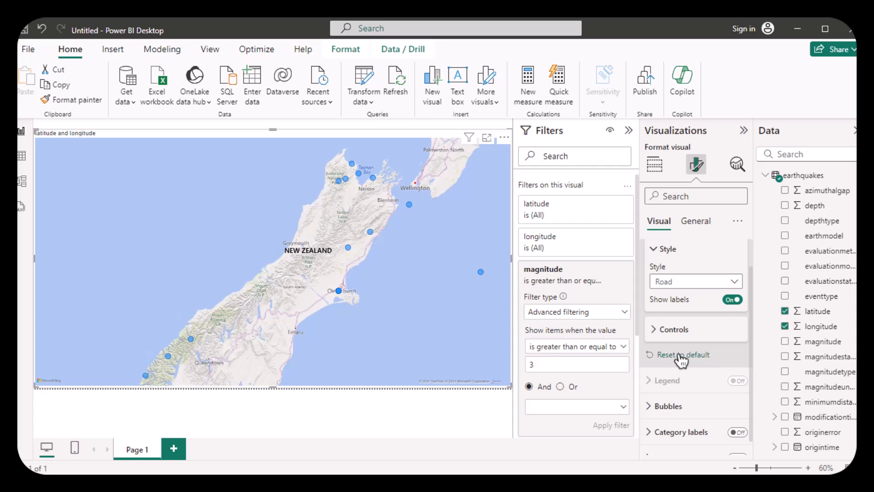
left_click_drag(298, 260, 311, 181)
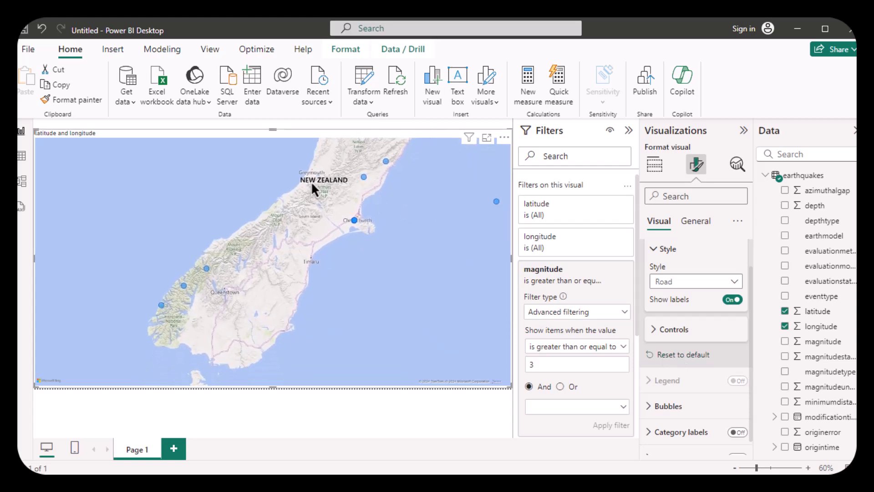
- Increase the size of the map's bubbles to 37
left_click(656, 251)
left_click(666, 384)
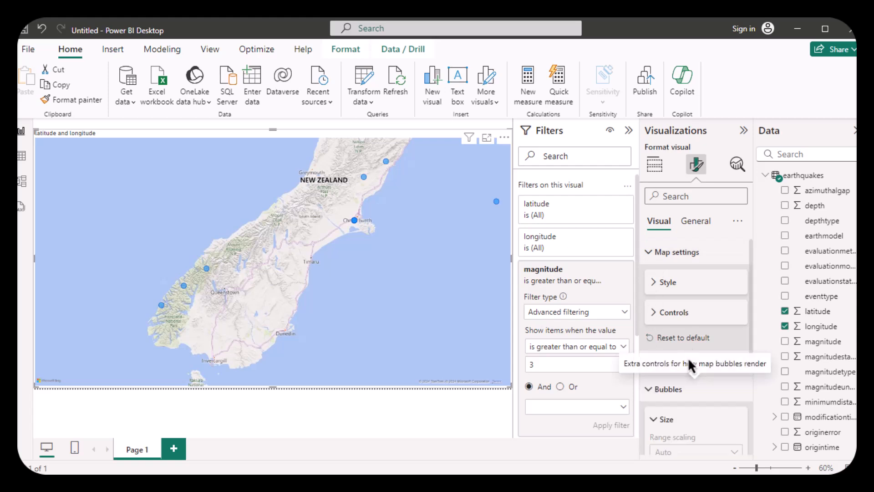
scroll(689, 360, "down", 5)
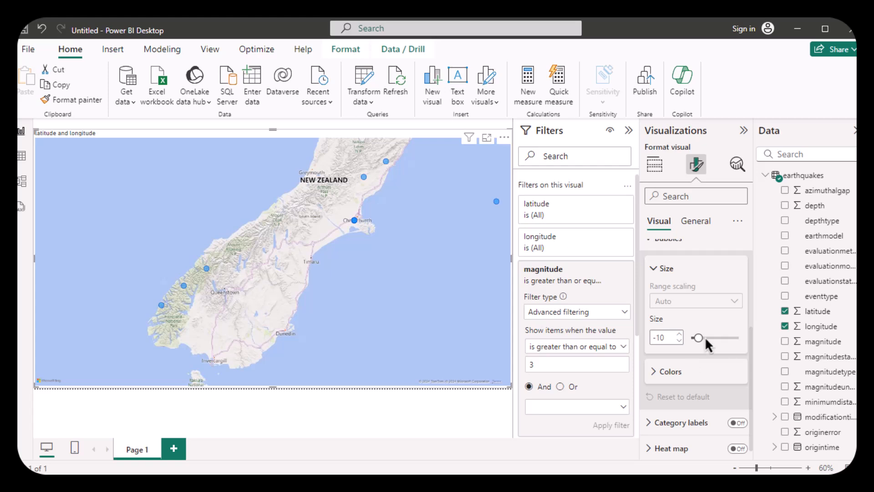
left_click(704, 337)
left_click_drag(707, 339, 718, 345)
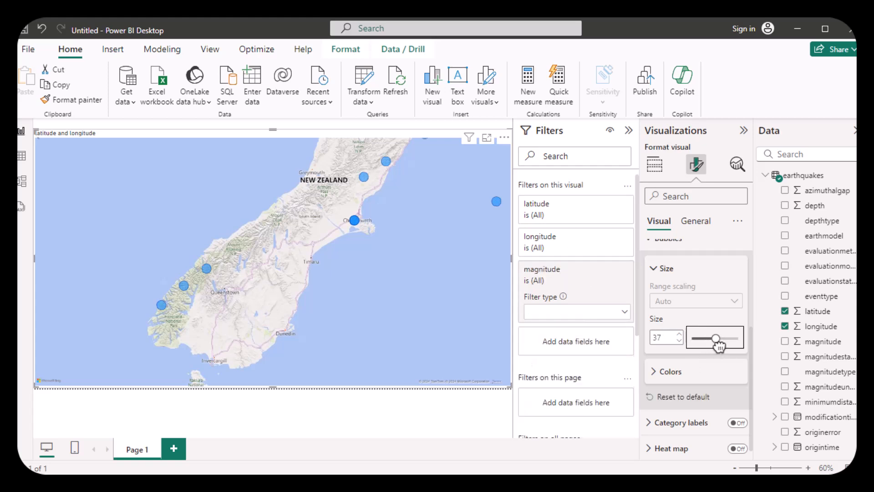
- Change the default color of the map's bubbles to dark blue
left_click(659, 371)
scroll(676, 357, "down", 2)
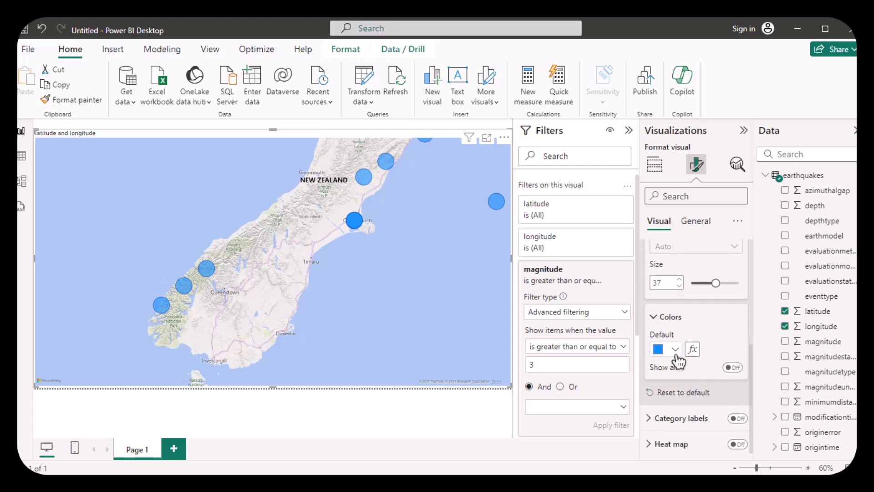
left_click(676, 354)
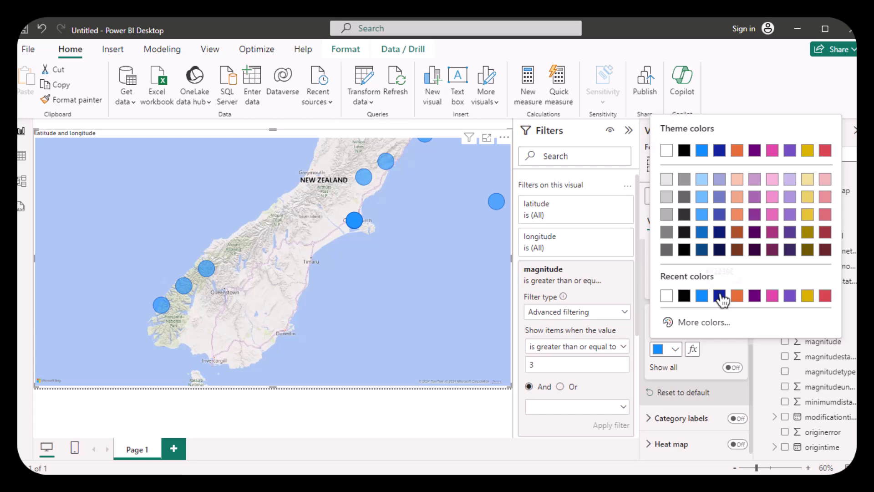
left_click(720, 295)
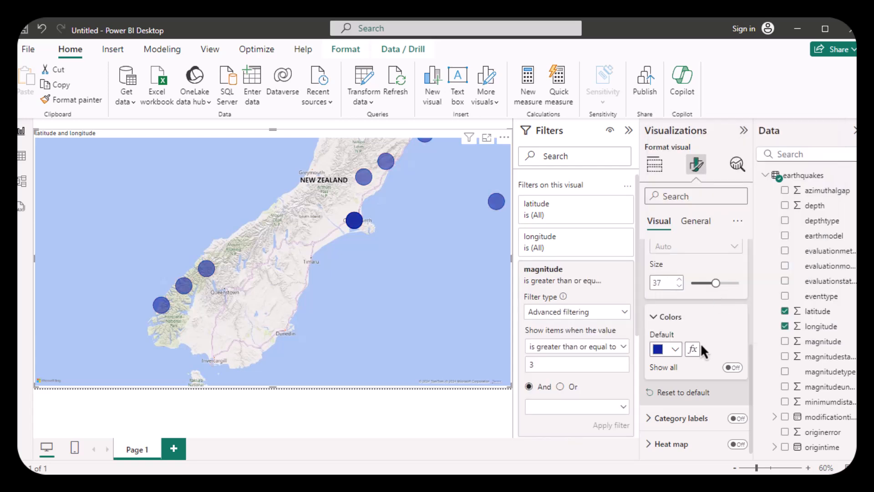
- Turn on the heat map for the earthquake visual and show its gradient color settings
scroll(701, 343, "down", 1)
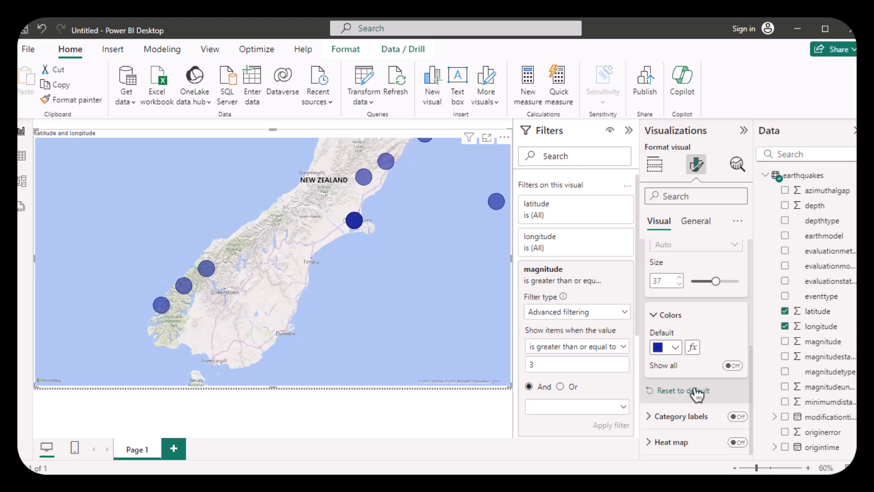
left_click(737, 442)
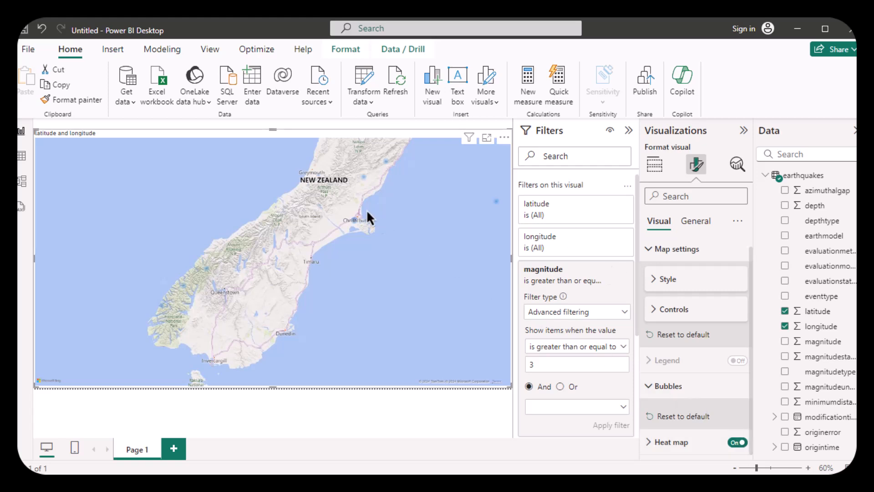
left_click(652, 443)
scroll(699, 415, "down", 3)
scroll(696, 408, "down", 1)
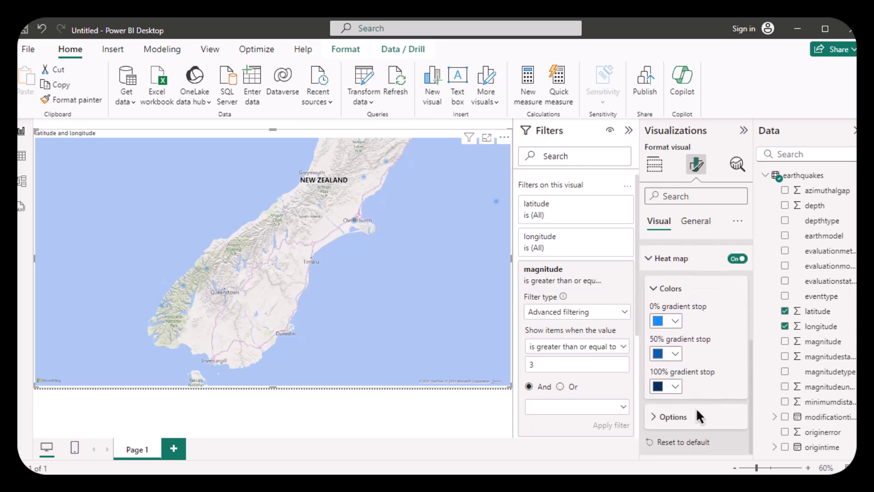
- Turn off the heat map so the earthquakes are drawn as bubbles again
scroll(696, 408, "up", 5)
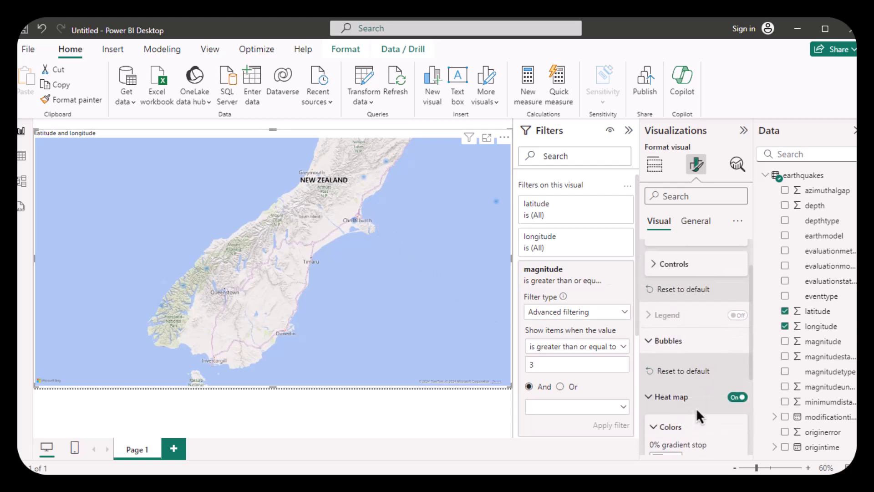
left_click(659, 341)
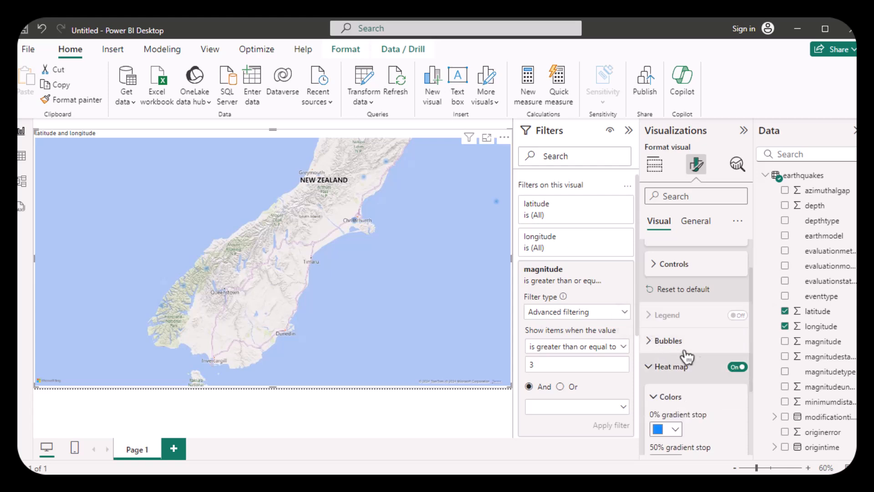
left_click(737, 366)
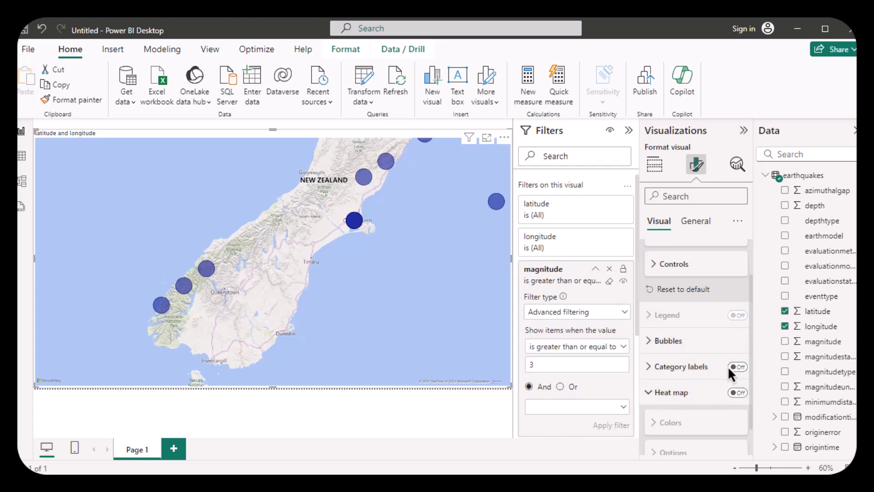
- Reduce the size of the map's bubbles to -16
left_click_drag(415, 224, 402, 296)
scroll(402, 290, "up", 3)
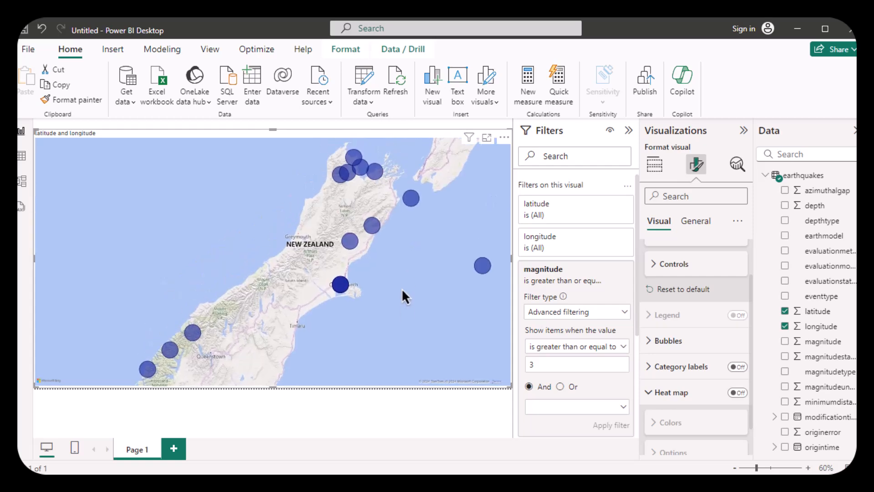
scroll(402, 290, "down", 5)
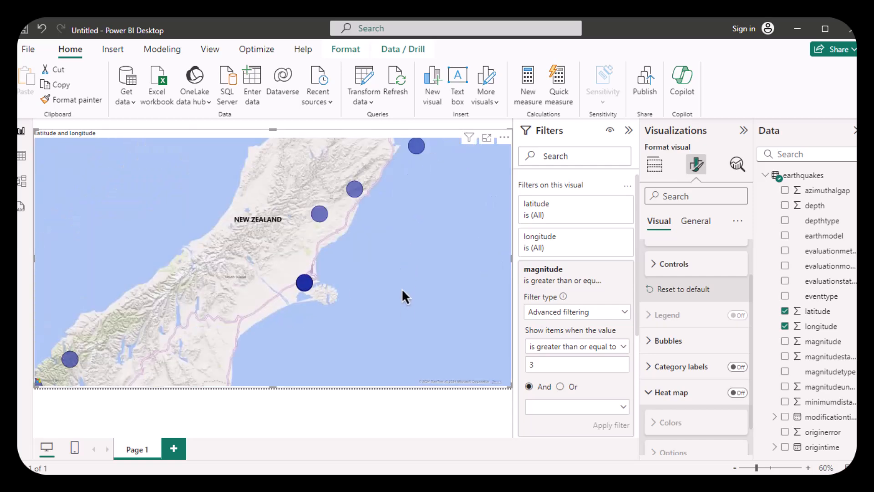
scroll(401, 288, "down", 3)
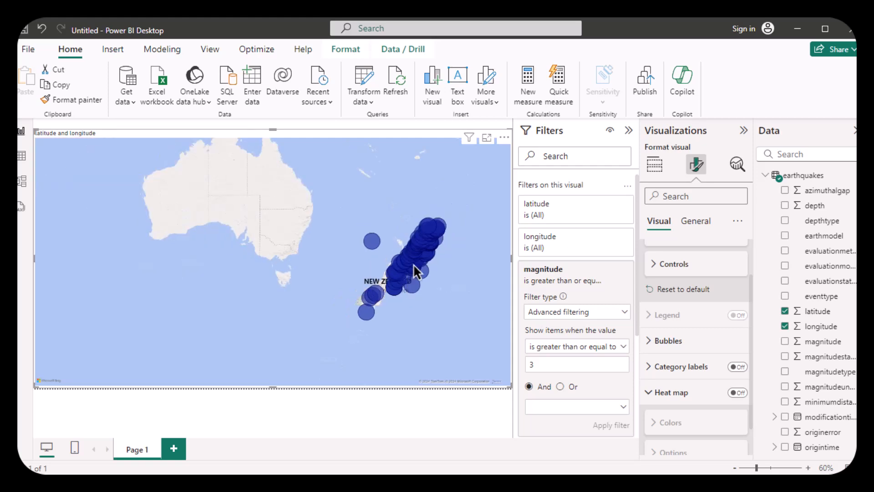
scroll(355, 255, "down", 1)
left_click(650, 343)
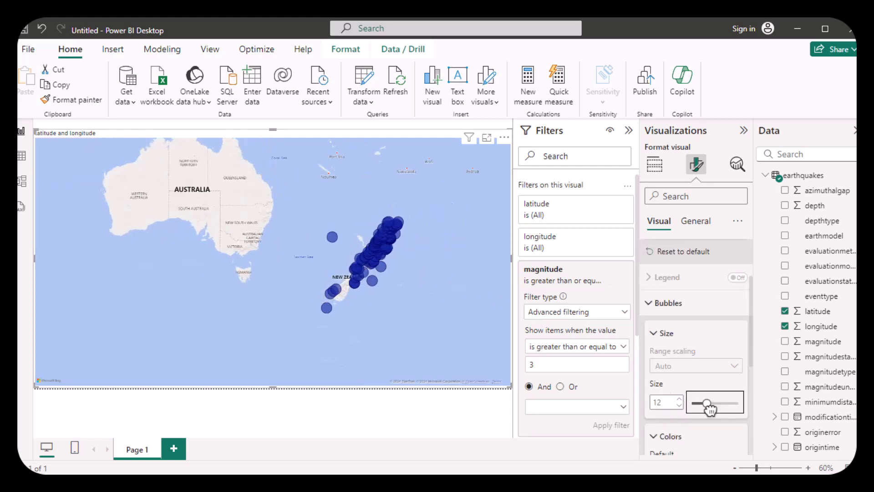
left_click_drag(706, 404, 696, 404)
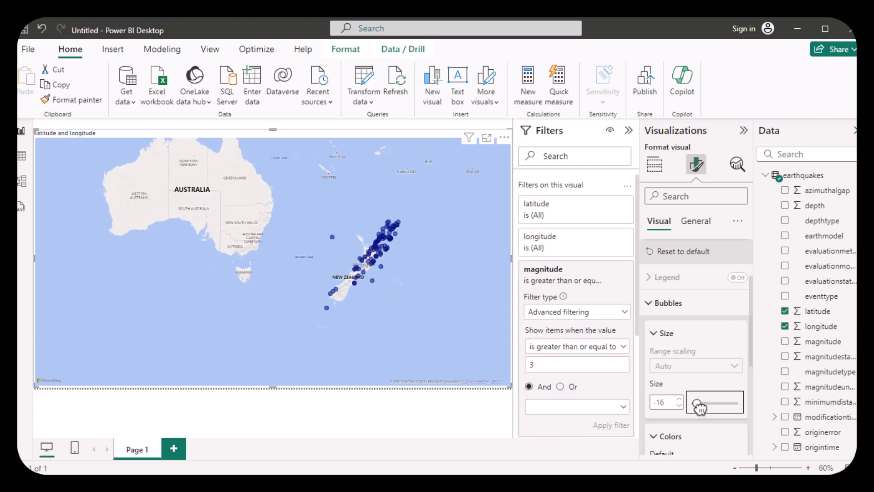
- Set the map's magnitude filter threshold to 4 and apply it
left_click(572, 363)
key("BackSpace")
type("4")
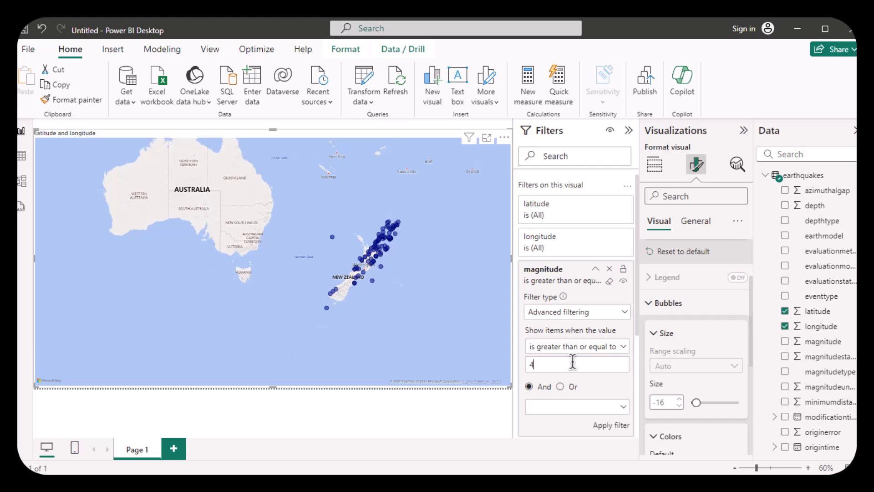
left_click(606, 426)
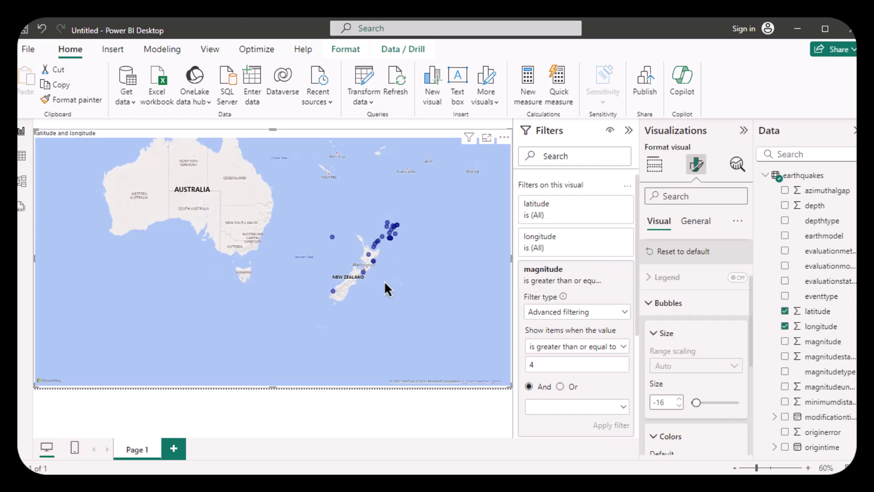
- Examine the filtered earthquake locations from the Bay of Plenty down through Napier and Wellington to the South Island
scroll(384, 281, "up", 5)
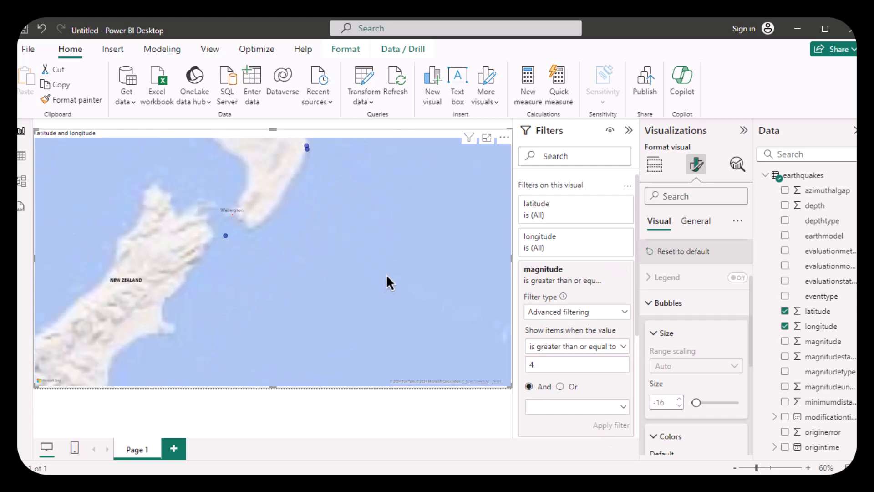
left_click_drag(402, 225, 408, 293)
left_click_drag(394, 237, 390, 389)
left_click_drag(390, 257, 427, 230)
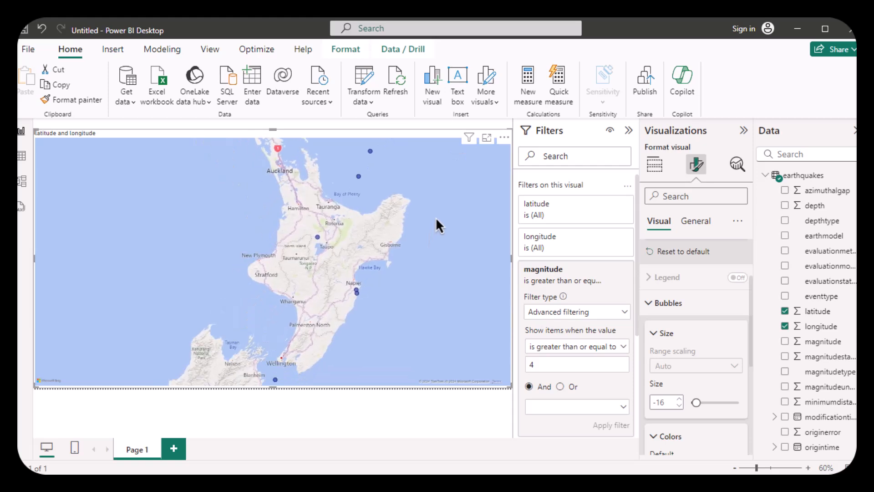
left_click_drag(367, 314, 362, 247)
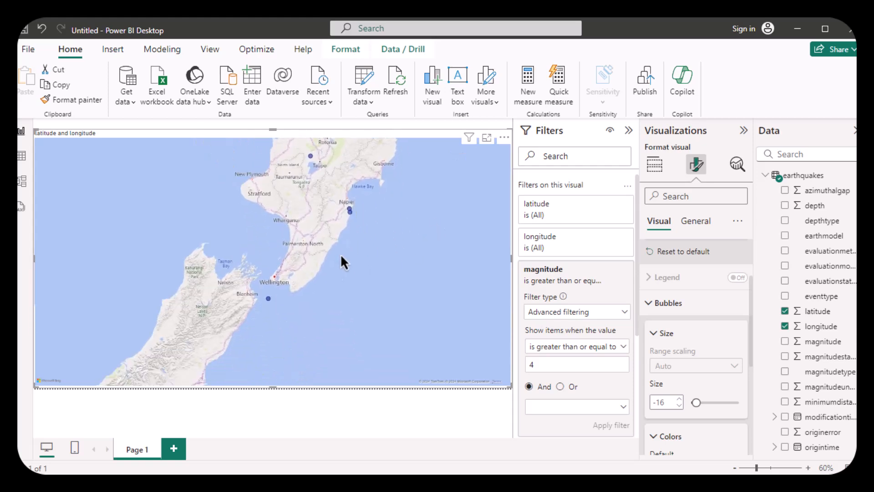
left_click_drag(307, 318, 366, 250)
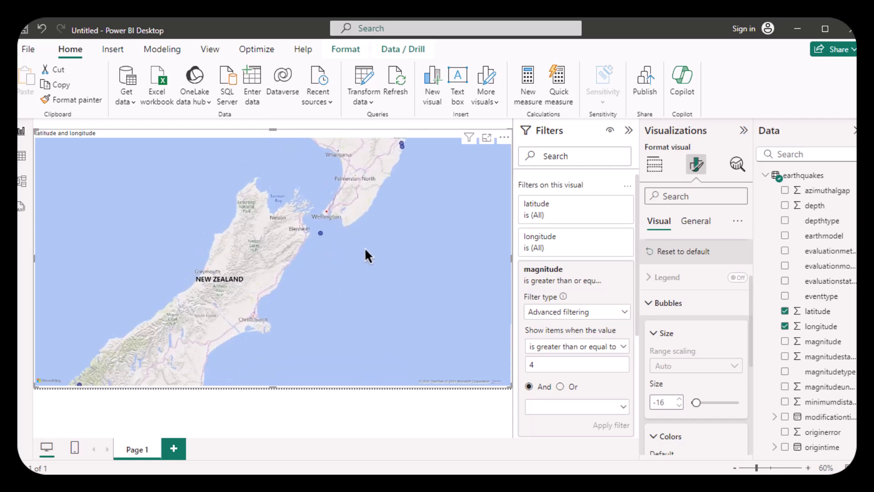